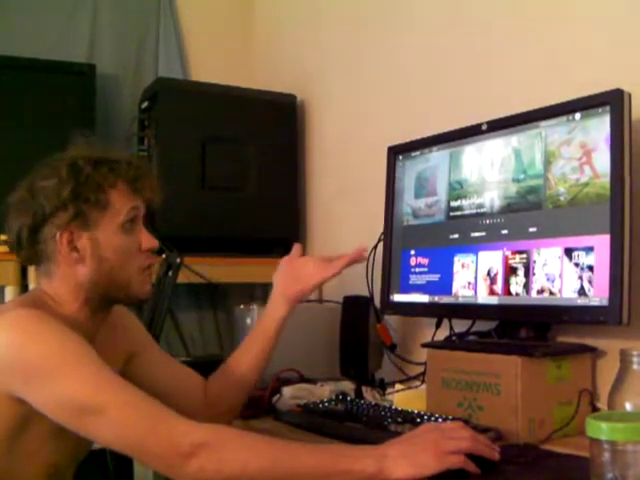
{"action": "scroll", "coordinate": [500, 215], "scroll_direction": "down", "scroll_amount": 5}
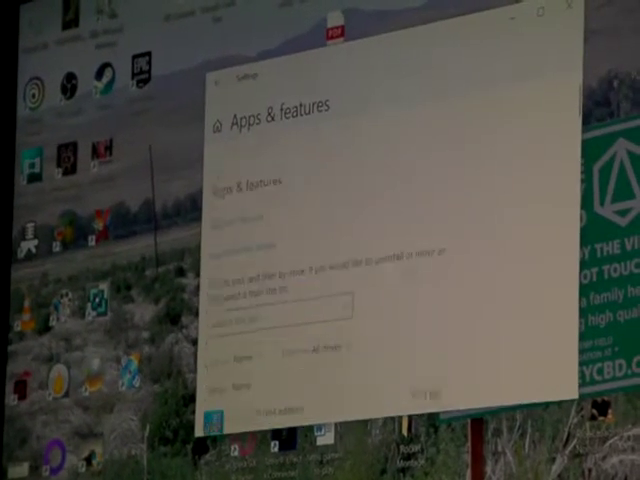
{"action": "scroll", "coordinate": [417, 273], "scroll_direction": "down", "scroll_amount": 3}
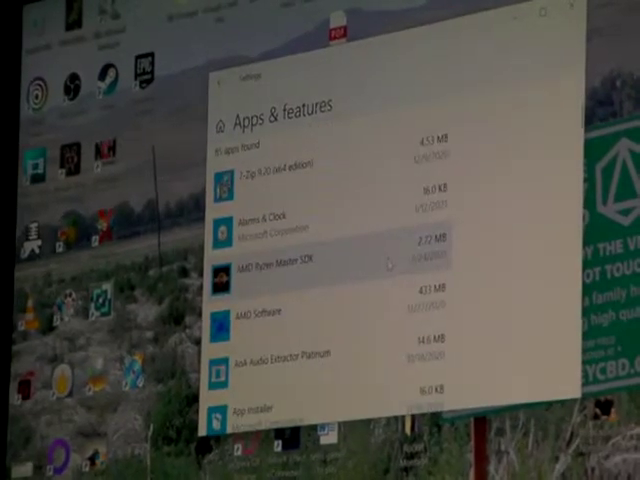
{"action": "scroll", "coordinate": [391, 262], "scroll_direction": "down", "scroll_amount": 5}
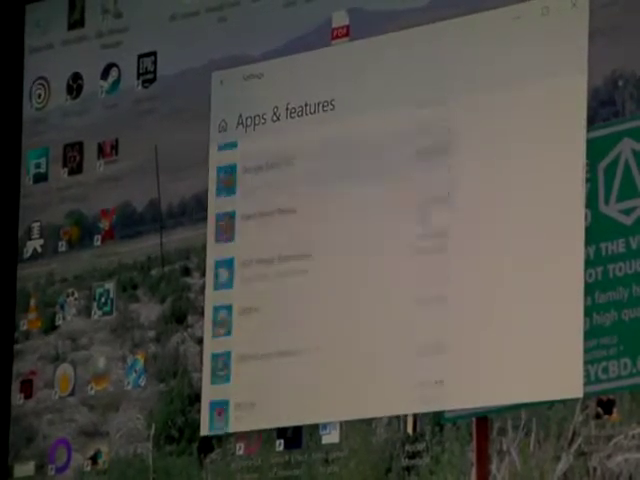
{"action": "scroll", "coordinate": [431, 201], "scroll_direction": "down", "scroll_amount": 3}
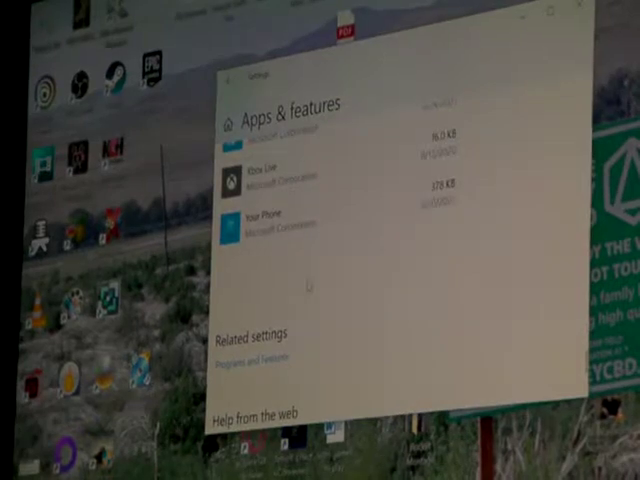
{"action": "scroll", "coordinate": [340, 260], "scroll_direction": "up", "scroll_amount": 3}
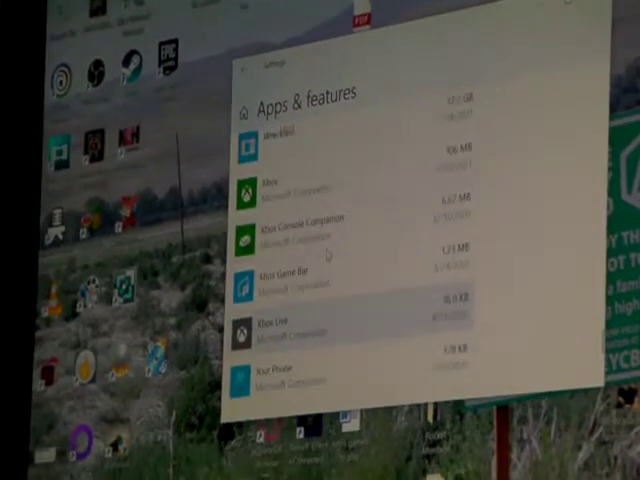